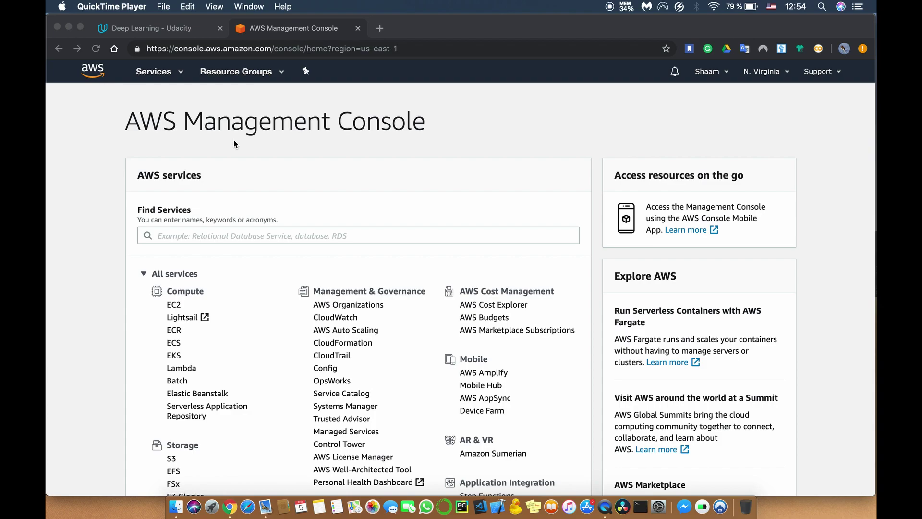
Step: Open the AWS Credits request from the lesson resources in the Udacity classroom, review it and close it without proceeding
{"action": "left_click", "coordinate": [153, 32]}
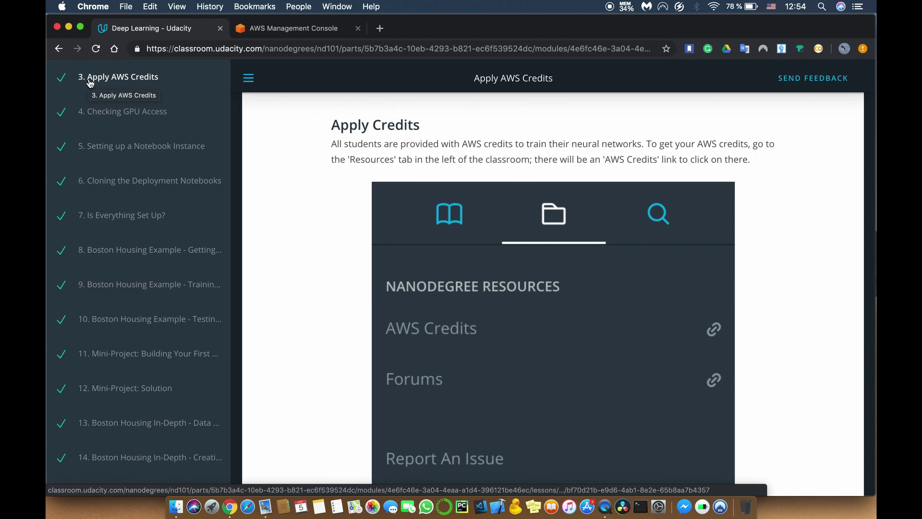
{"action": "scroll", "coordinate": [91, 81], "scroll_direction": "up", "scroll_amount": 5}
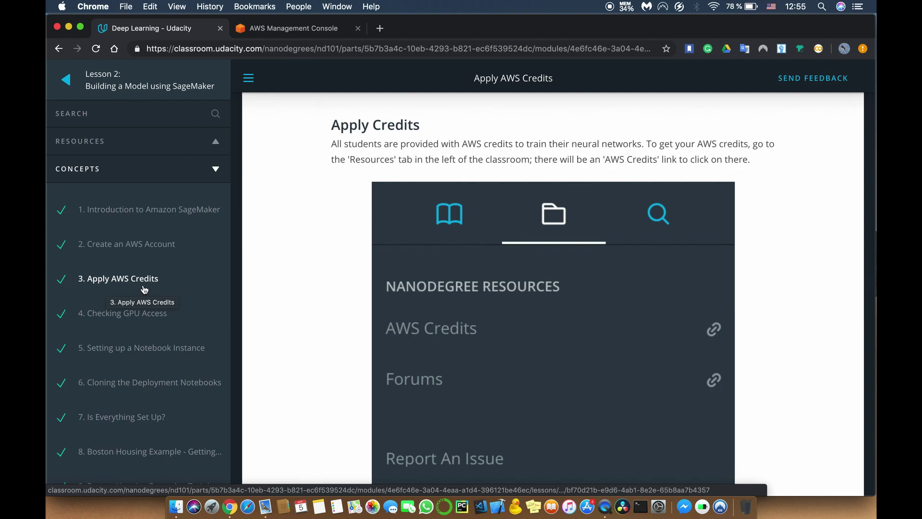
{"action": "left_click", "coordinate": [129, 140]}
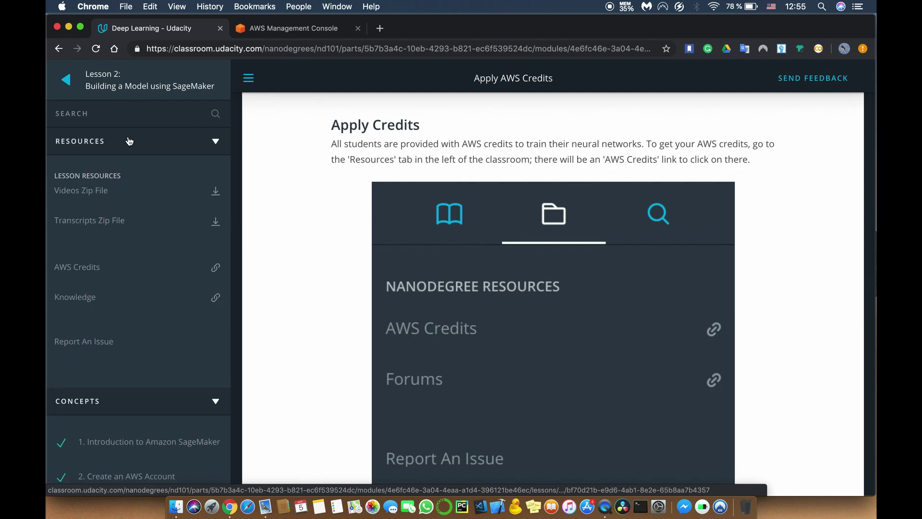
{"action": "left_click", "coordinate": [142, 142]}
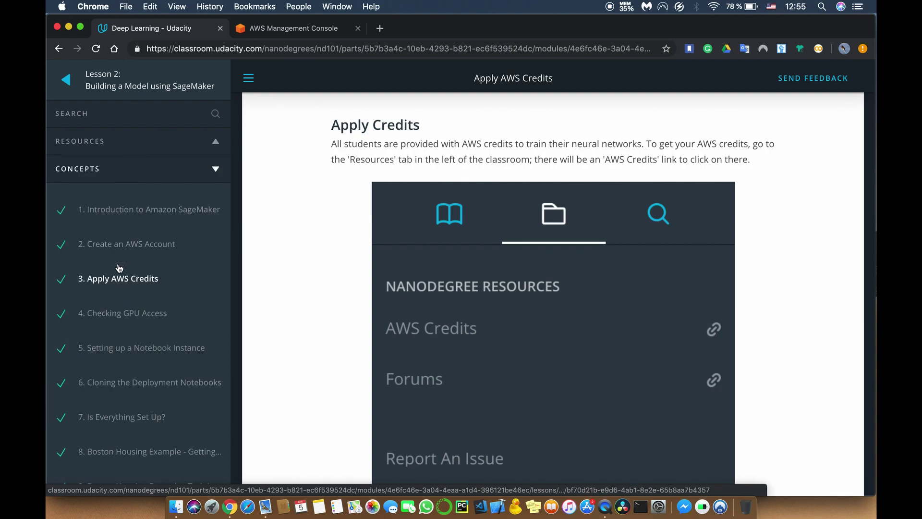
{"action": "left_click", "coordinate": [116, 146]}
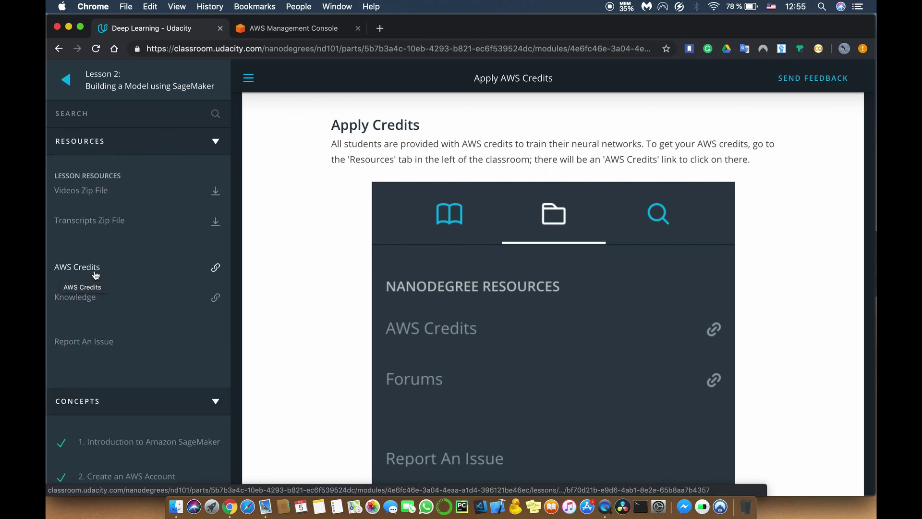
{"action": "left_click", "coordinate": [171, 273]}
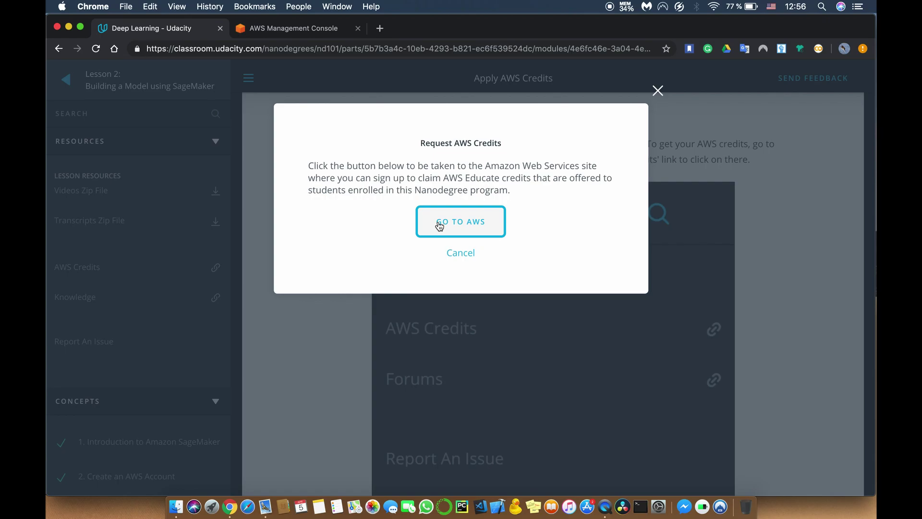
{"action": "left_click", "coordinate": [658, 91]}
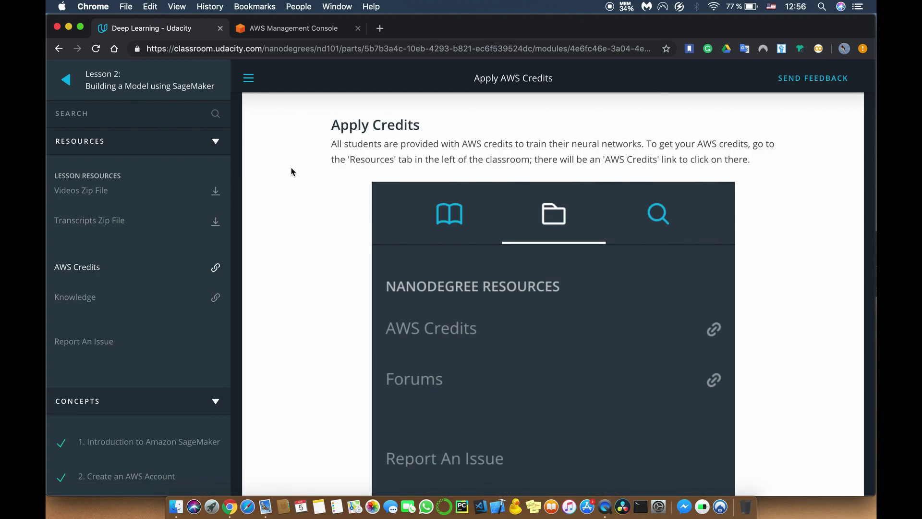
Step: Switch to the AWS Management Console, open the Support Center and start creating a new support case
{"action": "left_click", "coordinate": [269, 31]}
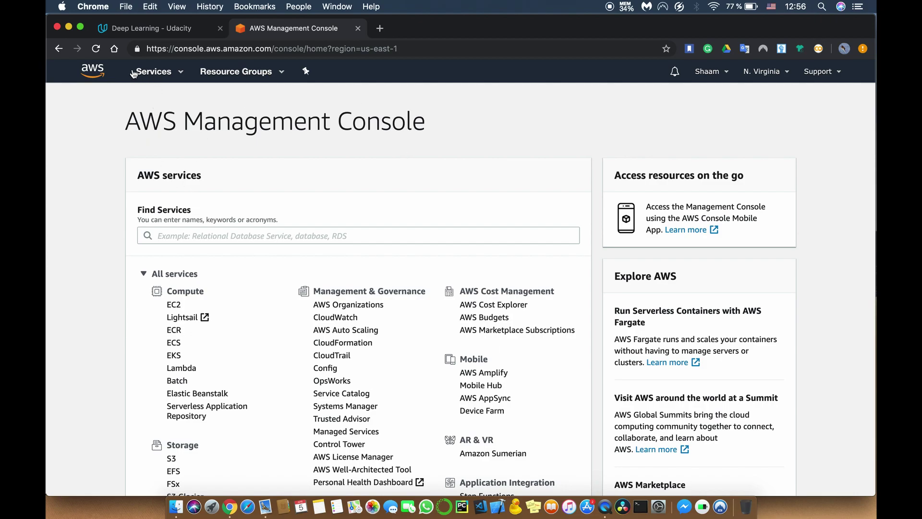
{"action": "left_click", "coordinate": [103, 72]}
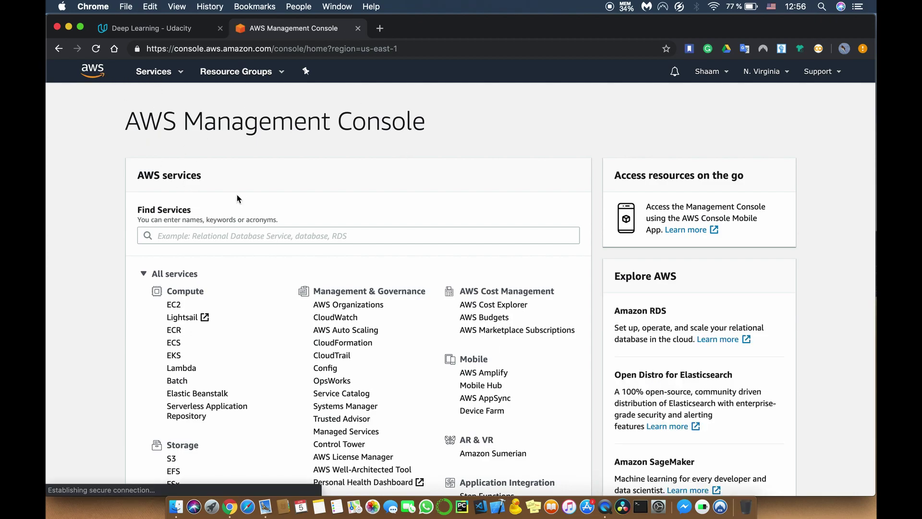
{"action": "left_click", "coordinate": [829, 76]}
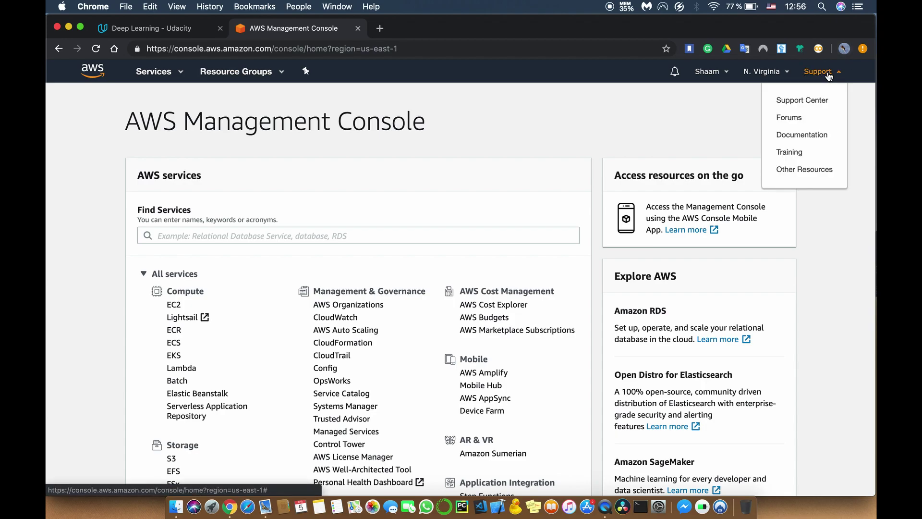
{"action": "left_click", "coordinate": [799, 101]}
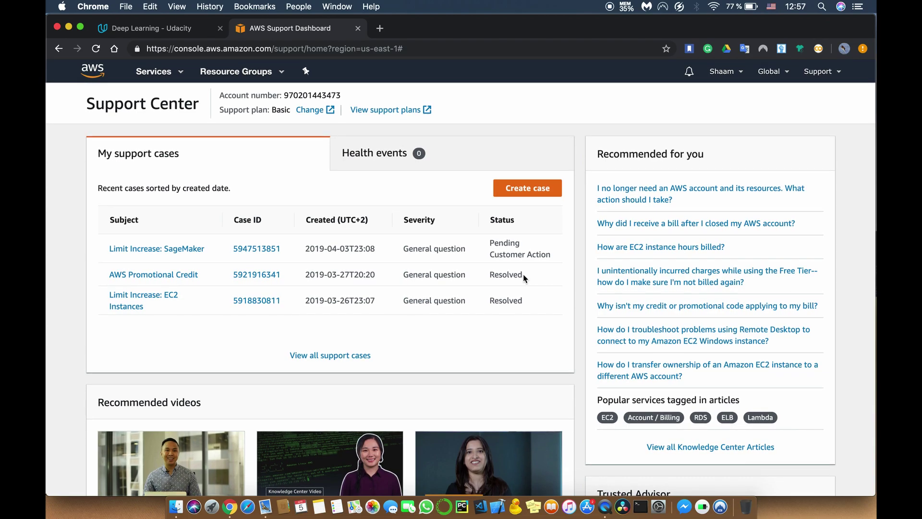
{"action": "left_click", "coordinate": [517, 197]}
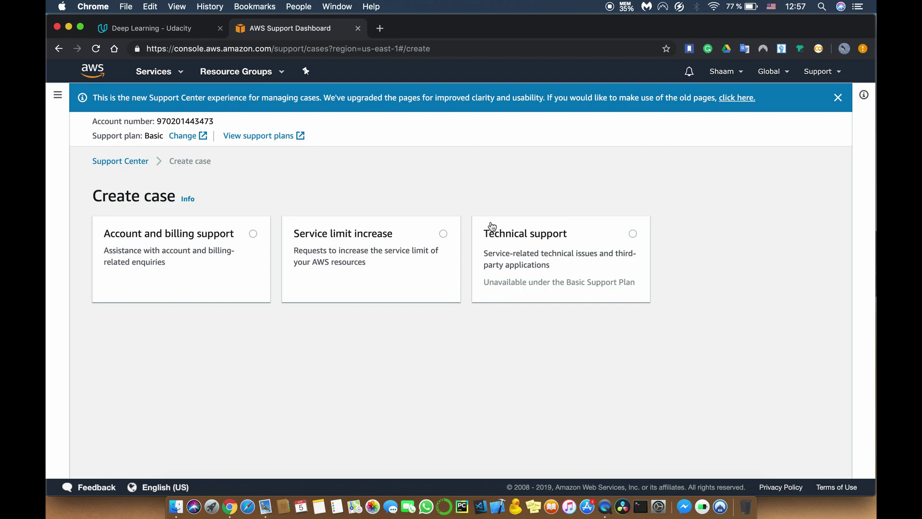
Step: Look at the Technical support option, and choose Account and billing support for the new case
{"action": "left_click", "coordinate": [495, 247]}
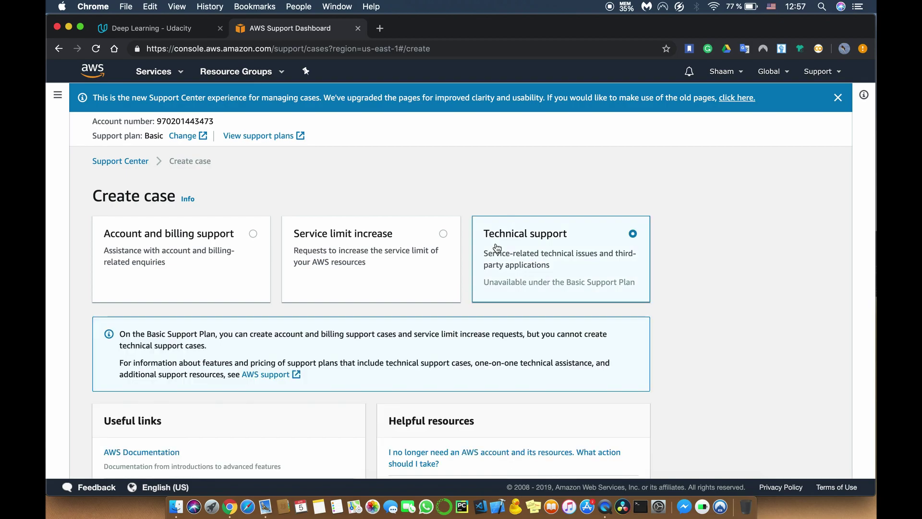
{"action": "scroll", "coordinate": [337, 307], "scroll_direction": "down", "scroll_amount": 2}
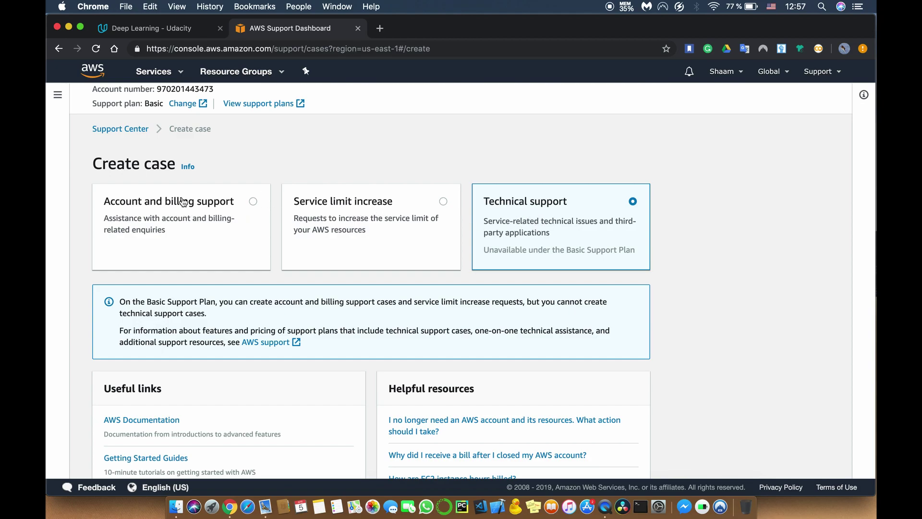
{"action": "left_click", "coordinate": [158, 218]}
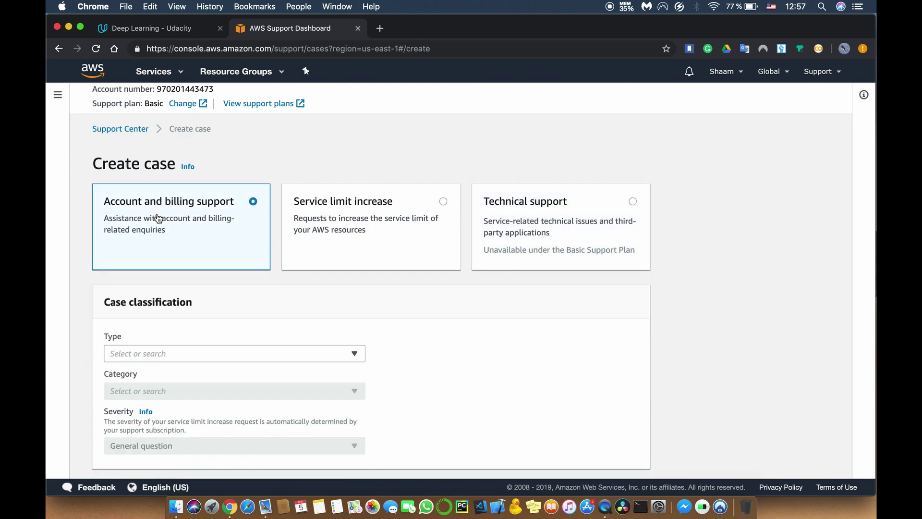
Step: Classify the case as General Info and Getting Started with the category Using AWS & Services
{"action": "scroll", "coordinate": [236, 308], "scroll_direction": "down", "scroll_amount": 2}
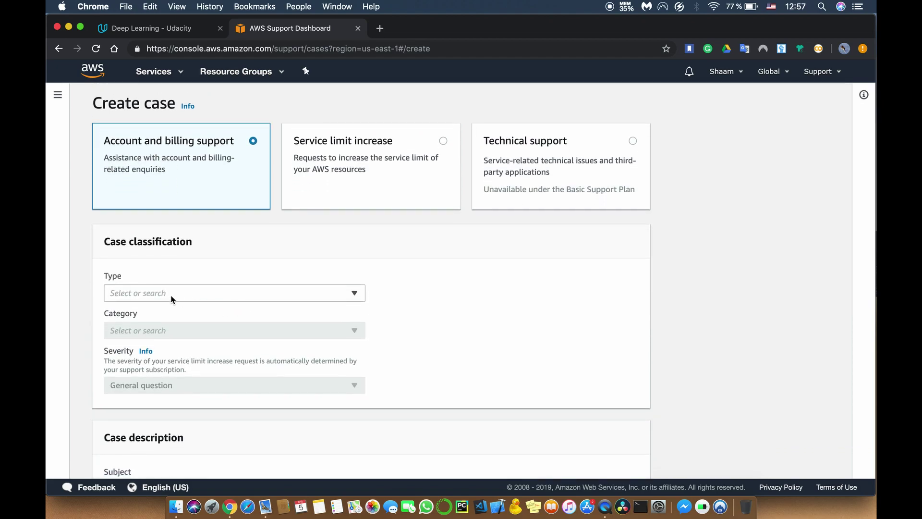
{"action": "left_click", "coordinate": [171, 296]}
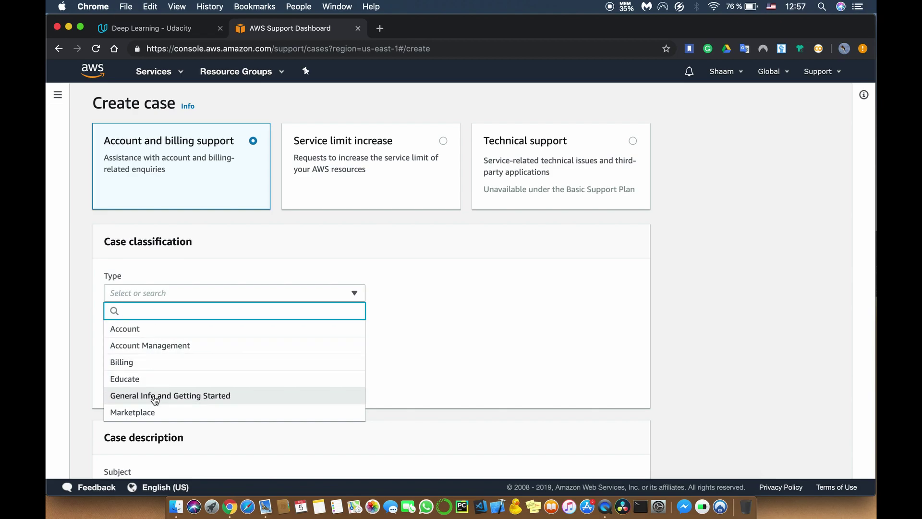
{"action": "left_click", "coordinate": [223, 399]}
{"action": "scroll", "coordinate": [177, 330], "scroll_direction": "down", "scroll_amount": 1}
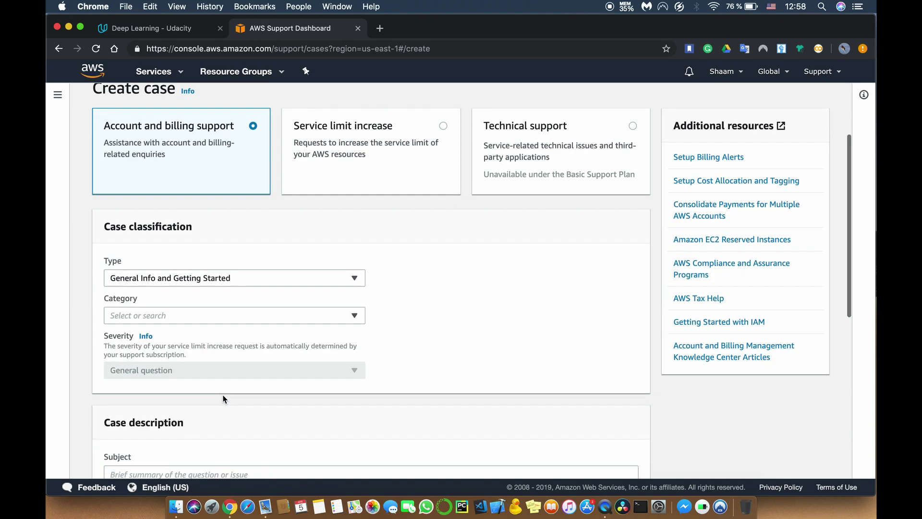
{"action": "left_click", "coordinate": [171, 315]}
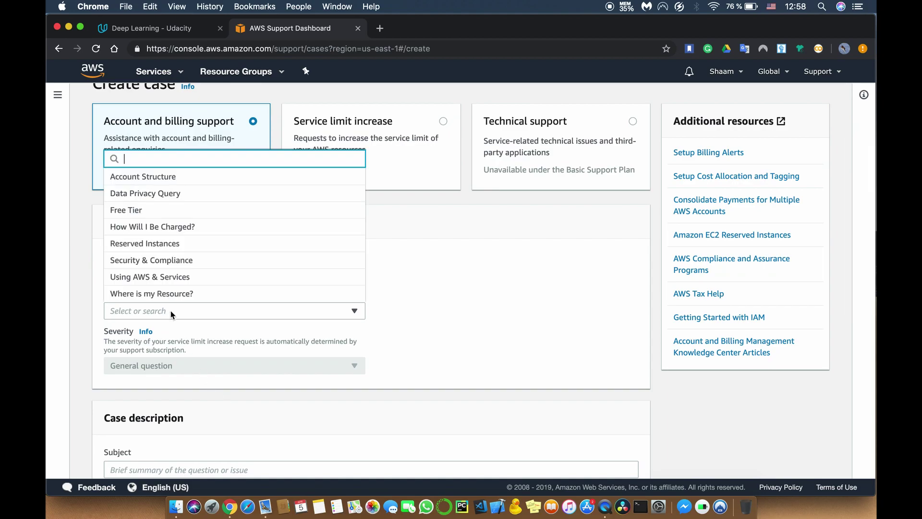
{"action": "left_click", "coordinate": [149, 284]}
Step: Review the rest of the case form, including the subject, description, attachments, contact language and contact methods
{"action": "scroll", "coordinate": [149, 285], "scroll_direction": "down", "scroll_amount": 3}
{"action": "left_click", "coordinate": [135, 333]}
{"action": "scroll", "coordinate": [134, 333], "scroll_direction": "down", "scroll_amount": 2}
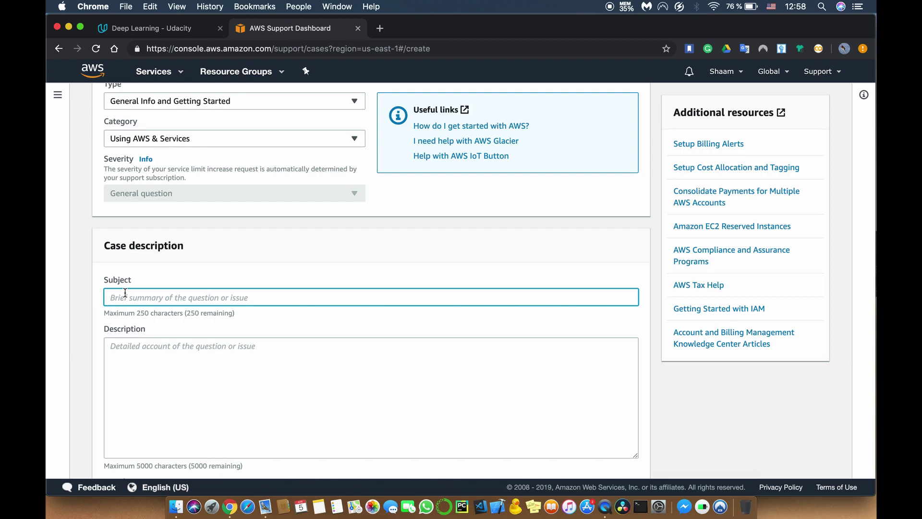
{"action": "scroll", "coordinate": [134, 380], "scroll_direction": "down", "scroll_amount": 3}
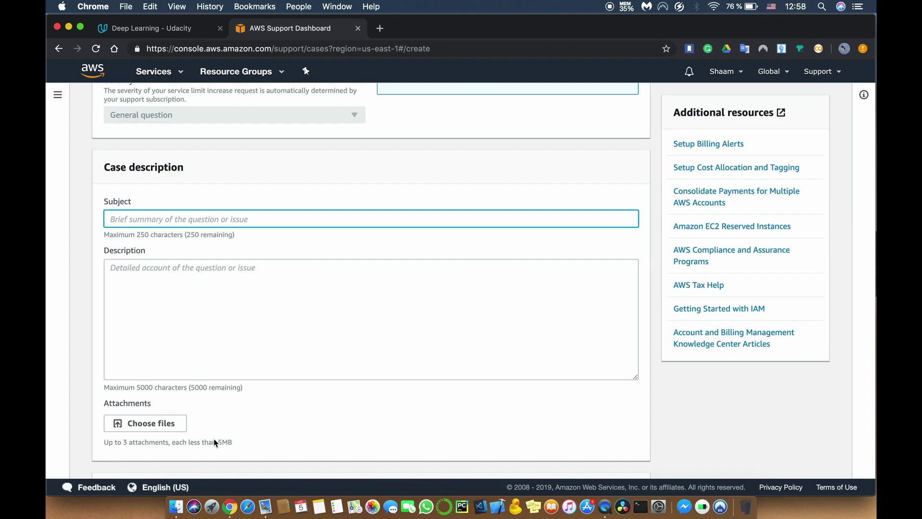
{"action": "scroll", "coordinate": [207, 440], "scroll_direction": "down", "scroll_amount": 5}
{"action": "scroll", "coordinate": [218, 440], "scroll_direction": "down", "scroll_amount": 3}
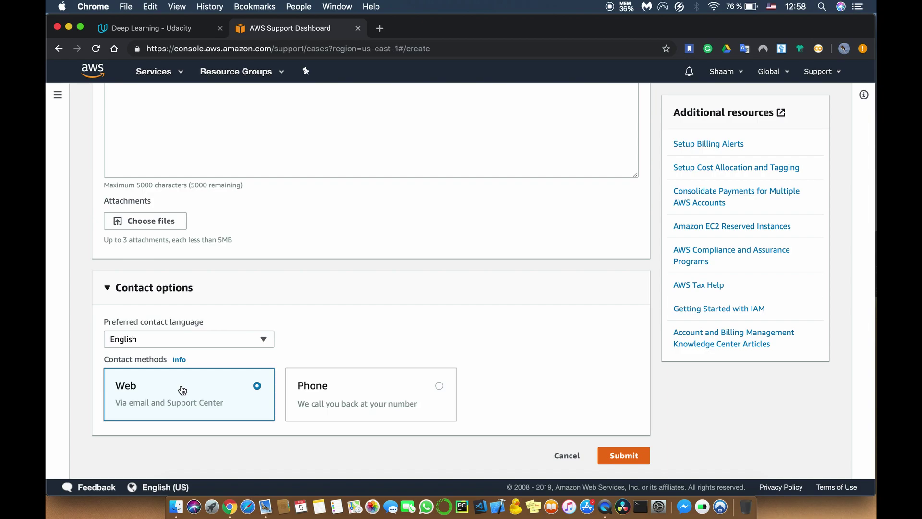
{"action": "scroll", "coordinate": [183, 390], "scroll_direction": "up", "scroll_amount": 8}
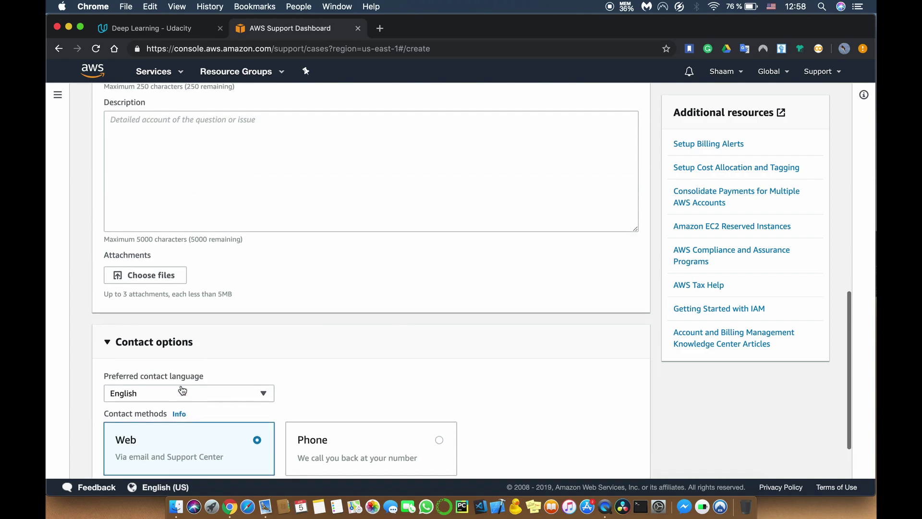
{"action": "scroll", "coordinate": [182, 390], "scroll_direction": "up", "scroll_amount": 10}
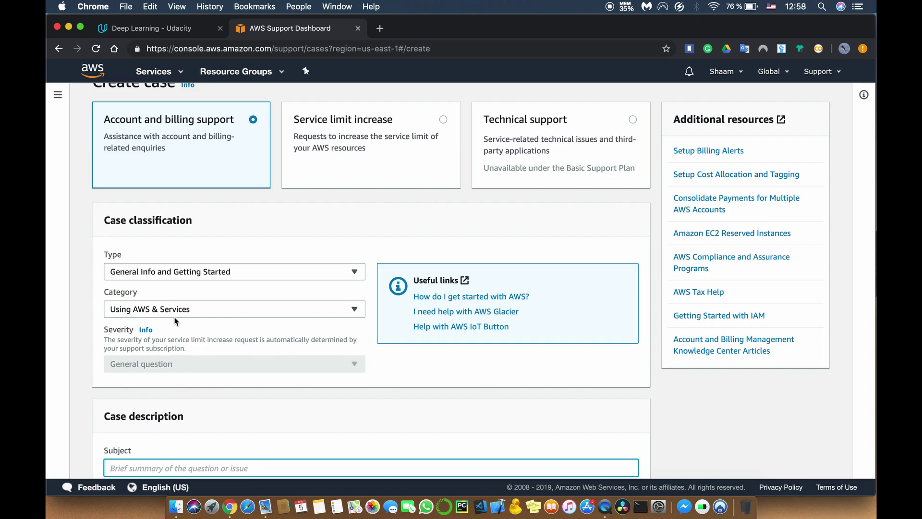
Step: Reclassify the support case with the type Educate and the category Credit Inquiry
{"action": "left_click", "coordinate": [197, 275]}
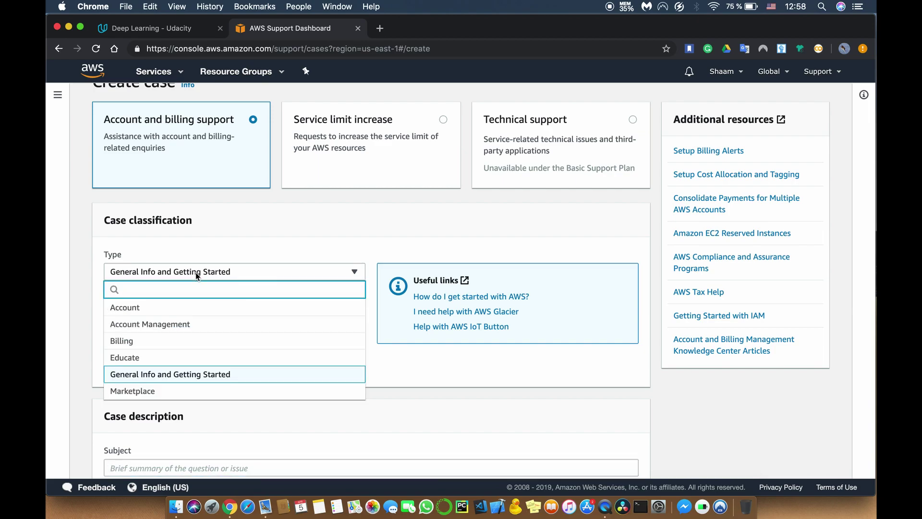
{"action": "left_click", "coordinate": [136, 357]}
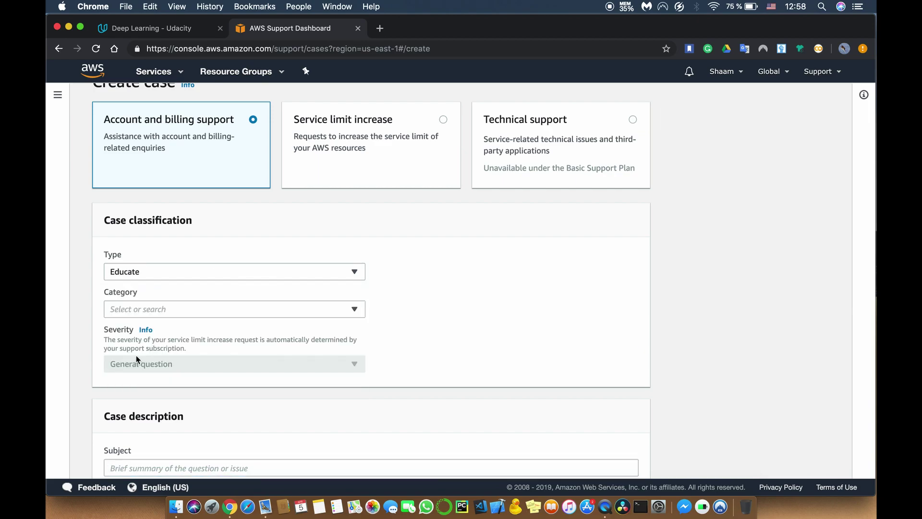
{"action": "left_click", "coordinate": [141, 313]}
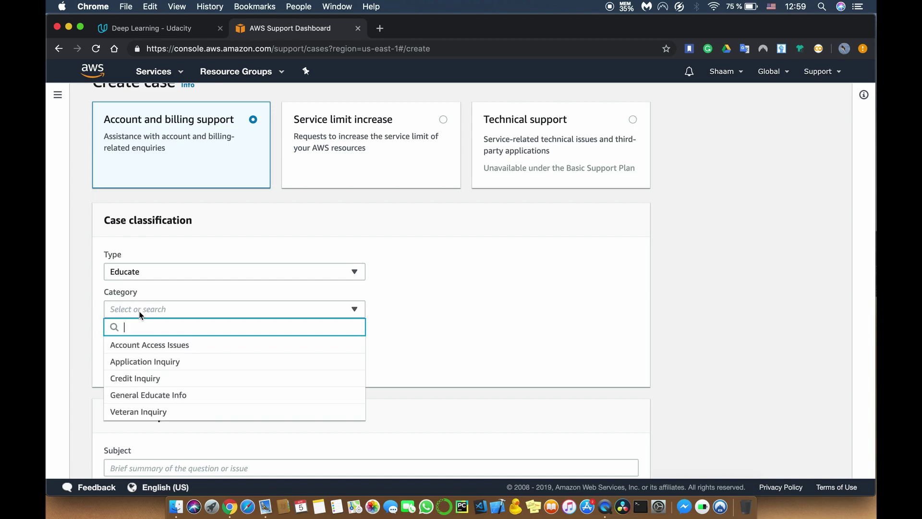
{"action": "left_click", "coordinate": [134, 381]}
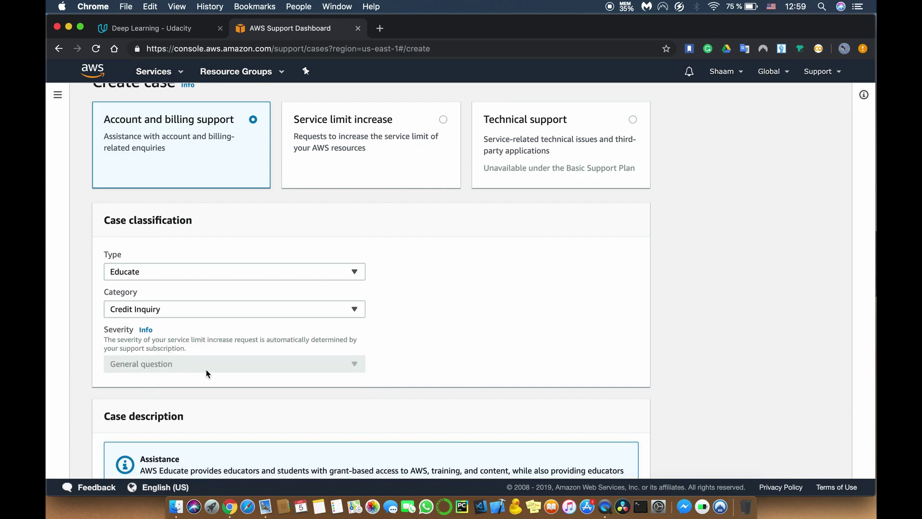
Step: Enter "AWS promotional Credits" as the subject in the case description
{"action": "scroll", "coordinate": [207, 372], "scroll_direction": "down", "scroll_amount": 3}
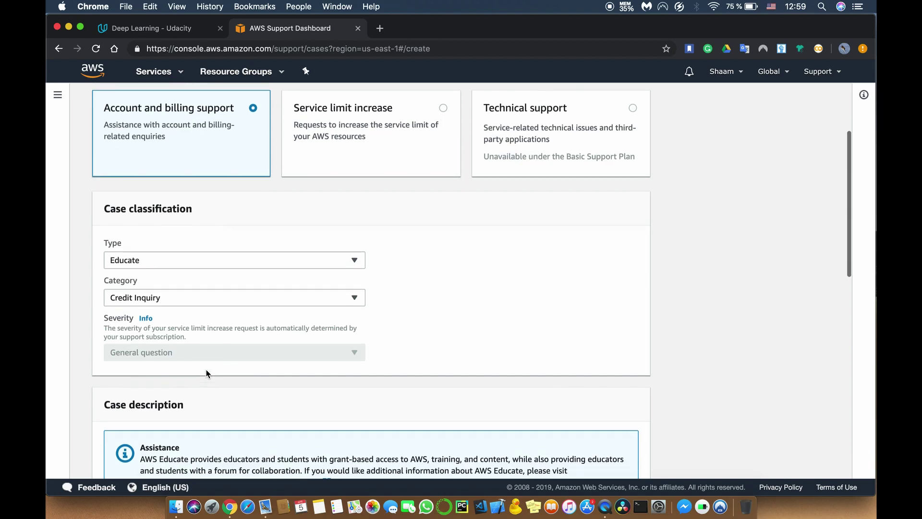
{"action": "scroll", "coordinate": [206, 373], "scroll_direction": "down", "scroll_amount": 3}
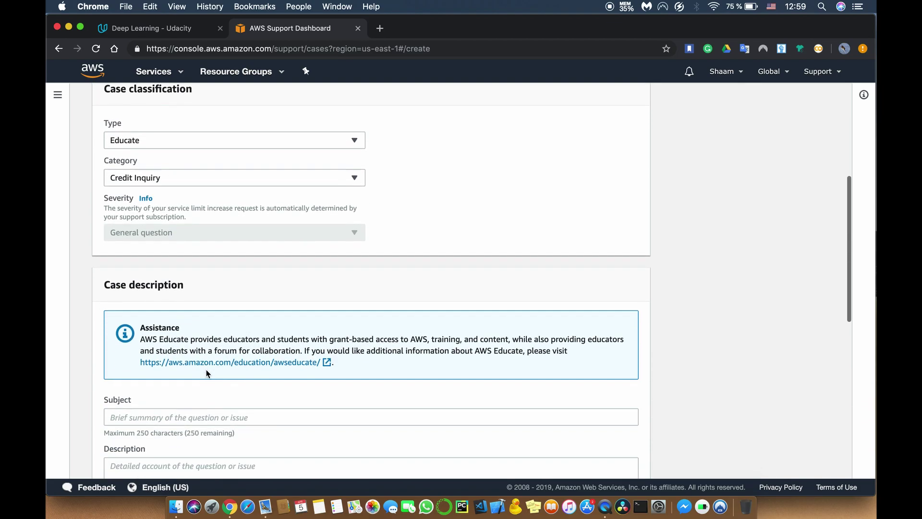
{"action": "left_click", "coordinate": [166, 354]}
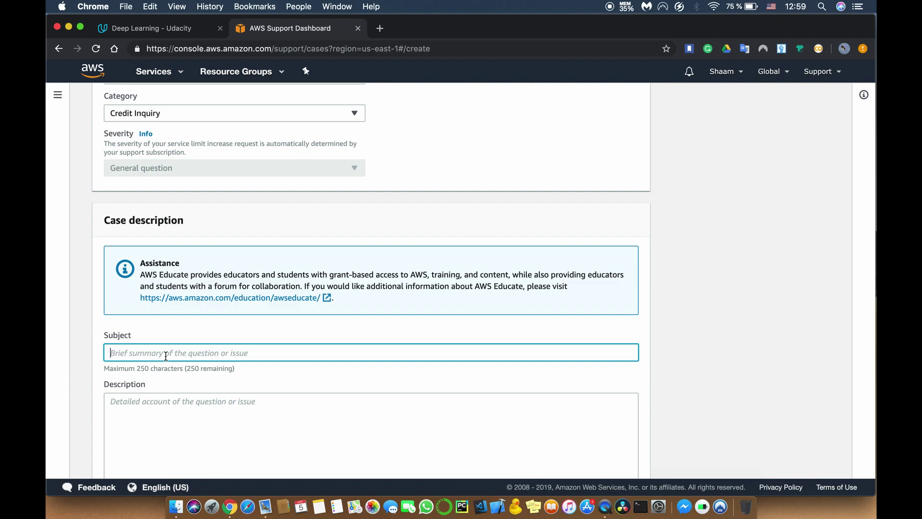
{"action": "type", "text": "AWS "}
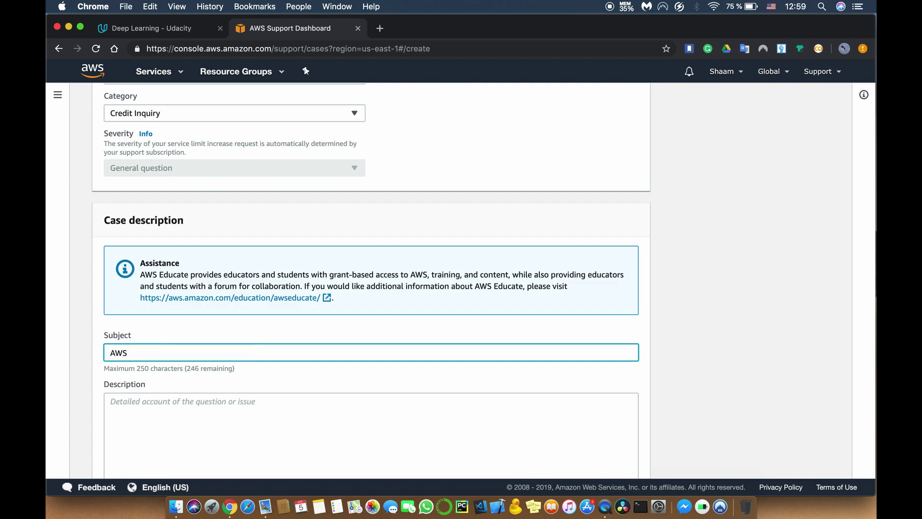
{"action": "type", "text": "promotional Credits"}
{"action": "scroll", "coordinate": [215, 365], "scroll_direction": "down", "scroll_amount": 5}
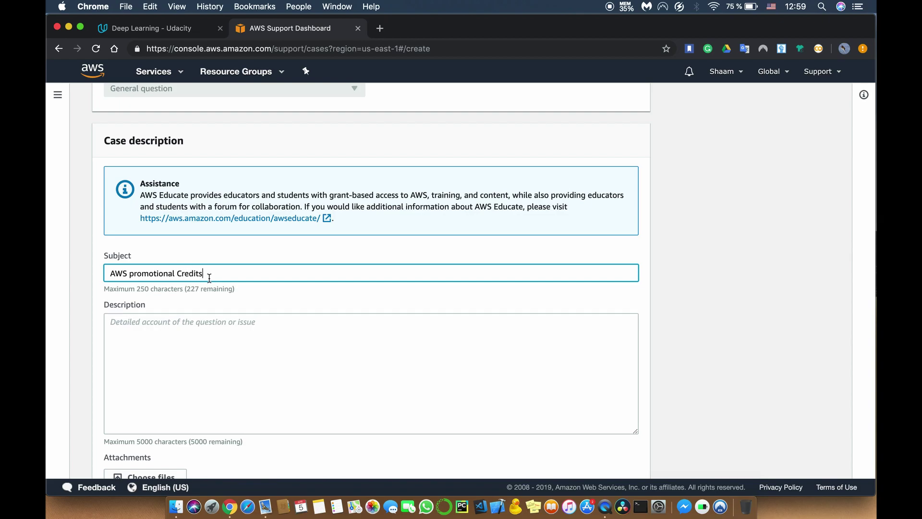
{"action": "left_click_drag", "start_coordinate": [204, 275], "coordinate": [101, 279]}
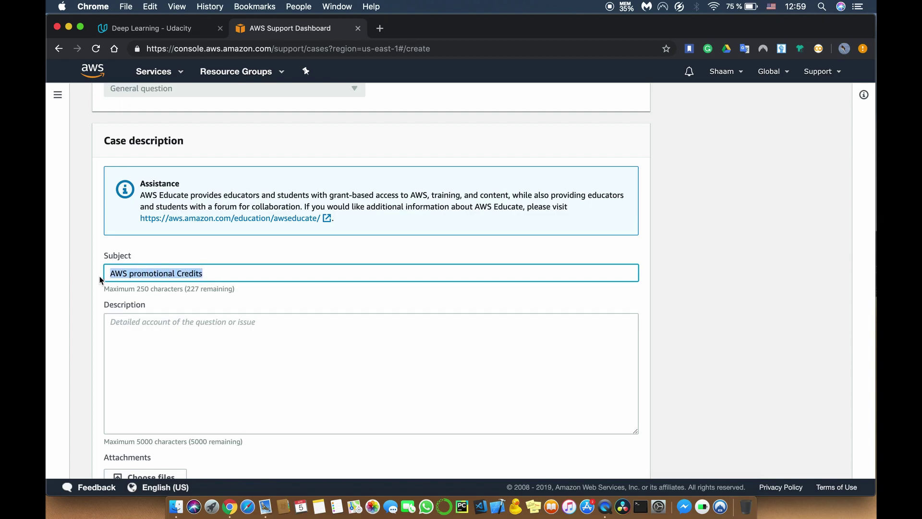
Step: Consult the Apply Credits lesson in the Udacity classroom and return to the support case's description field
{"action": "left_click", "coordinate": [145, 335]}
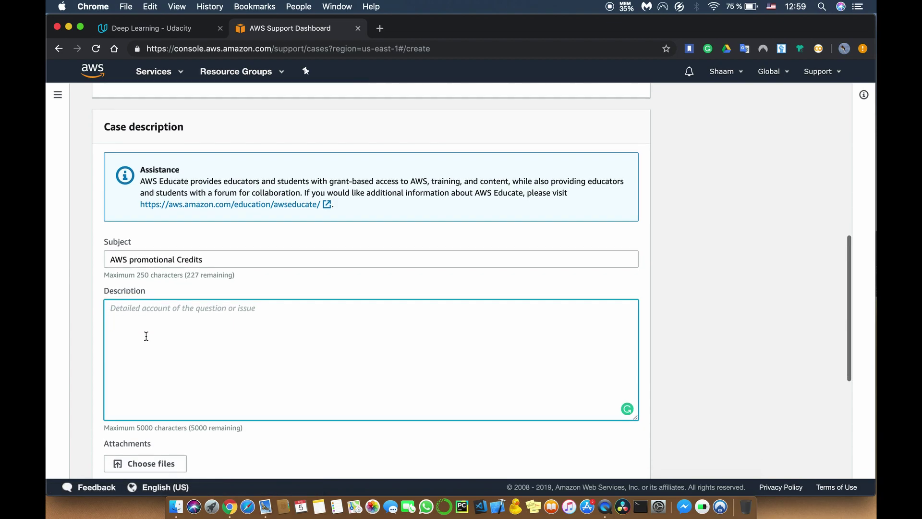
{"action": "scroll", "coordinate": [146, 336], "scroll_direction": "down", "scroll_amount": 1}
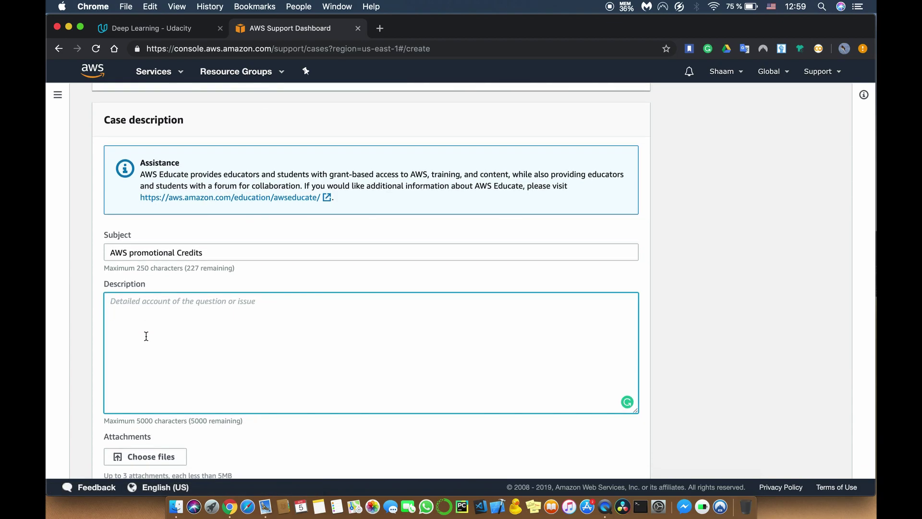
{"action": "left_click", "coordinate": [120, 31]}
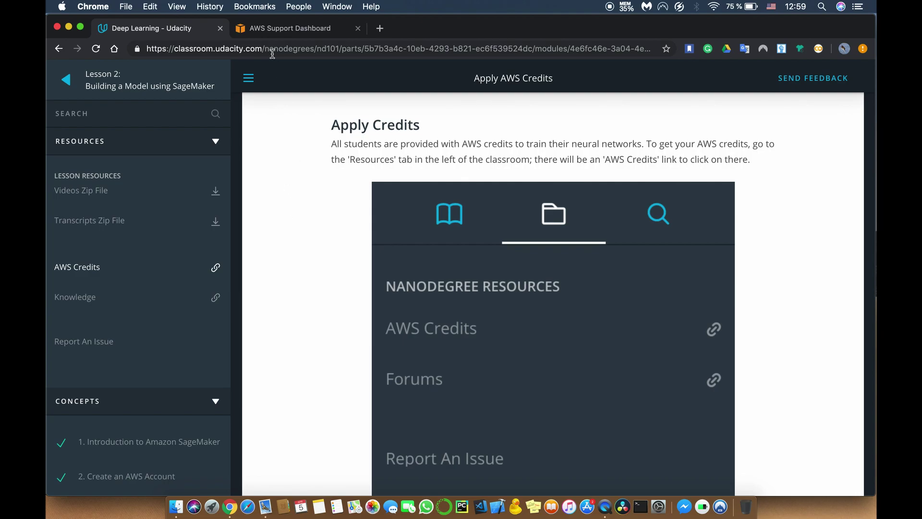
{"action": "left_click", "coordinate": [275, 30]}
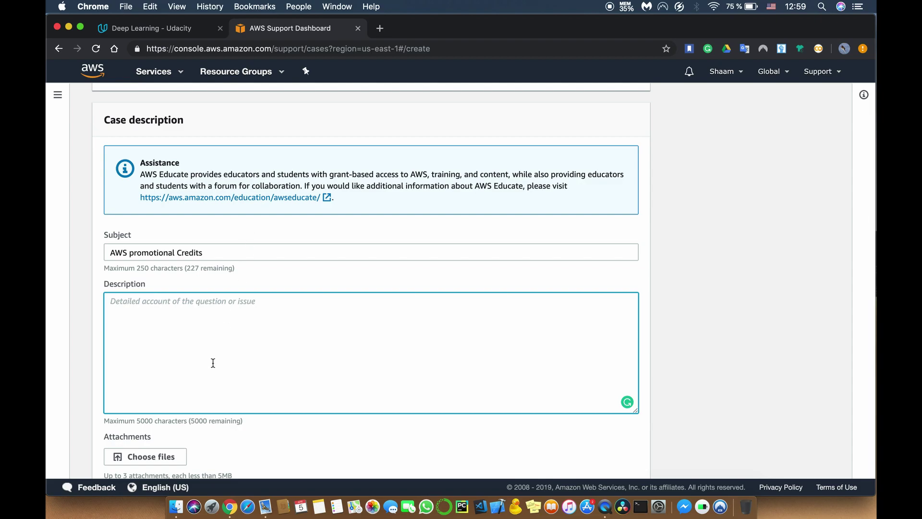
Step: Check the preferred contact language choices in the case's contact options, keeping English and the Web contact method
{"action": "scroll", "coordinate": [213, 363], "scroll_direction": "down", "scroll_amount": 2}
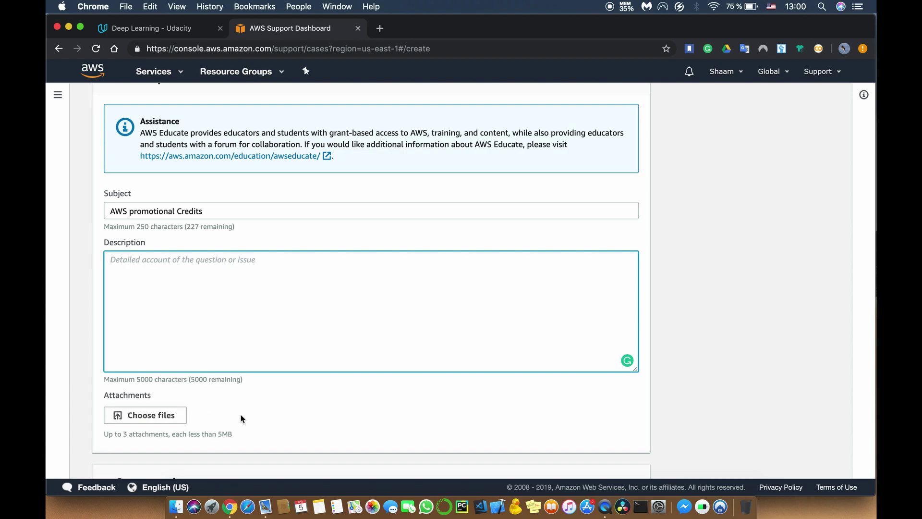
{"action": "scroll", "coordinate": [242, 417], "scroll_direction": "down", "scroll_amount": 10}
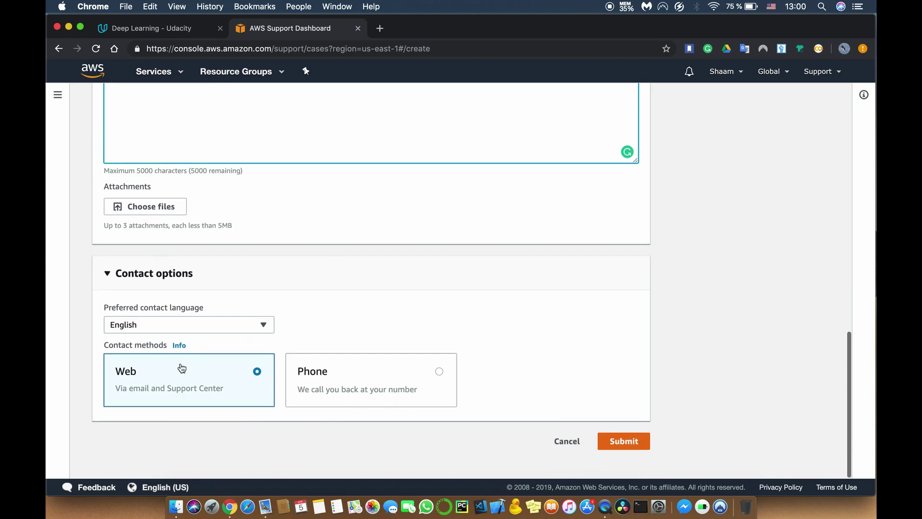
{"action": "left_click", "coordinate": [149, 327]}
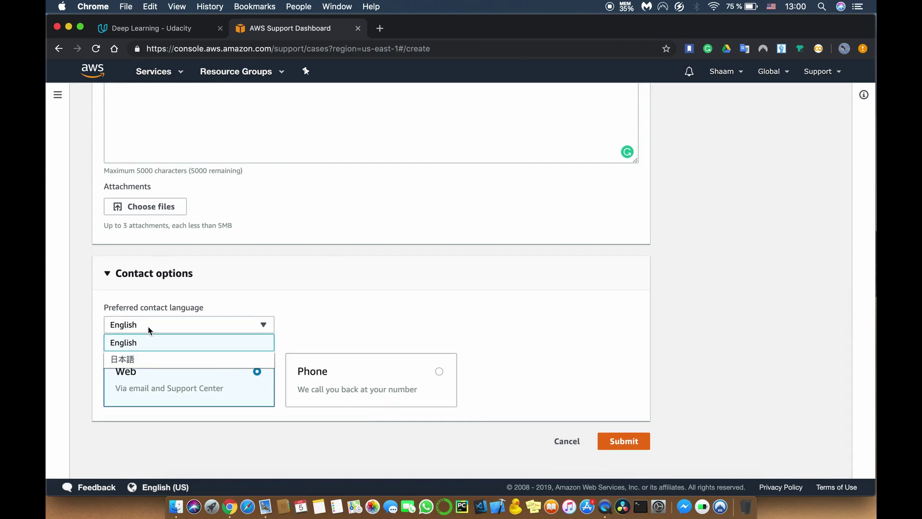
{"action": "left_click", "coordinate": [148, 327]}
{"action": "left_click", "coordinate": [148, 327]}
{"action": "left_click", "coordinate": [153, 329]}
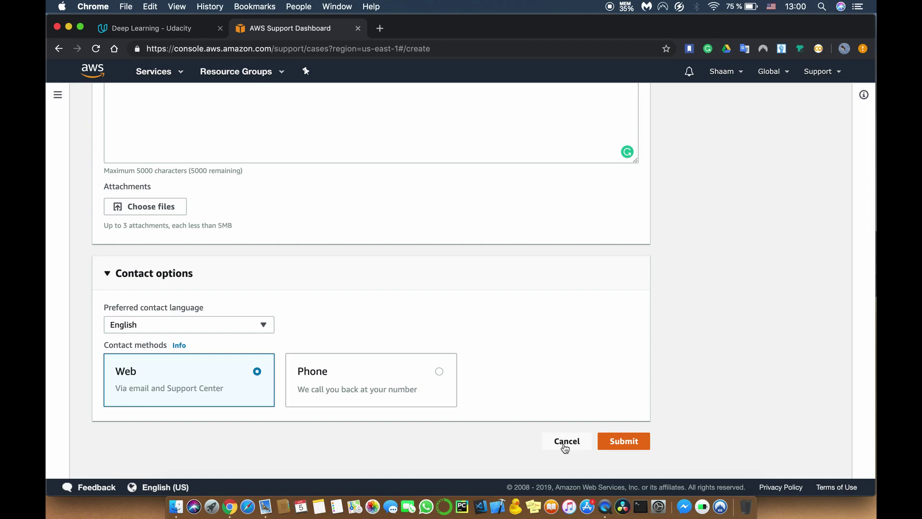
Step: Cancel the drafted support case and dismiss the notice about the new Support Center experience
{"action": "scroll", "coordinate": [518, 358], "scroll_direction": "up", "scroll_amount": 15}
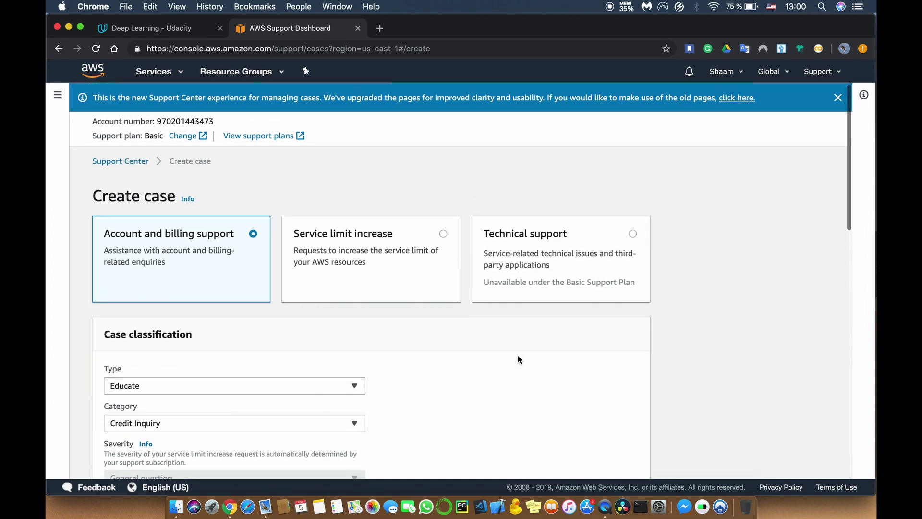
{"action": "scroll", "coordinate": [518, 358], "scroll_direction": "down", "scroll_amount": 15}
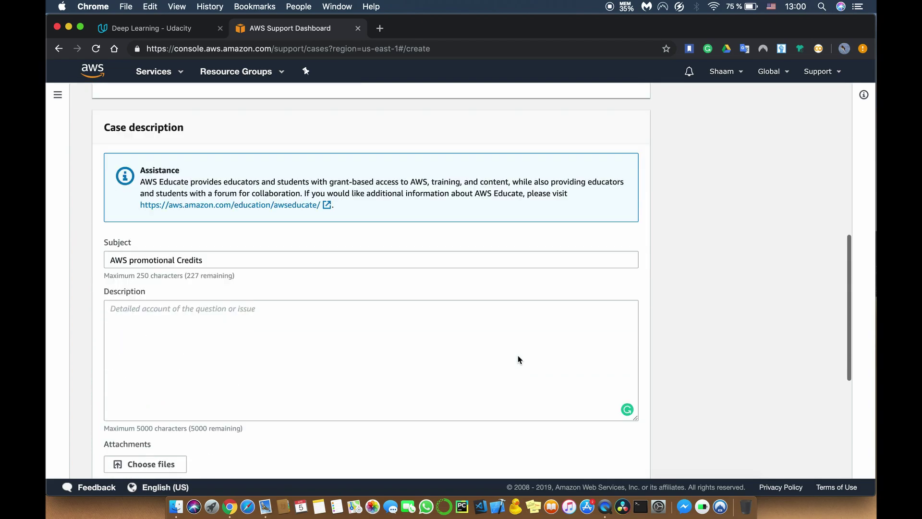
{"action": "scroll", "coordinate": [518, 360], "scroll_direction": "down", "scroll_amount": 3}
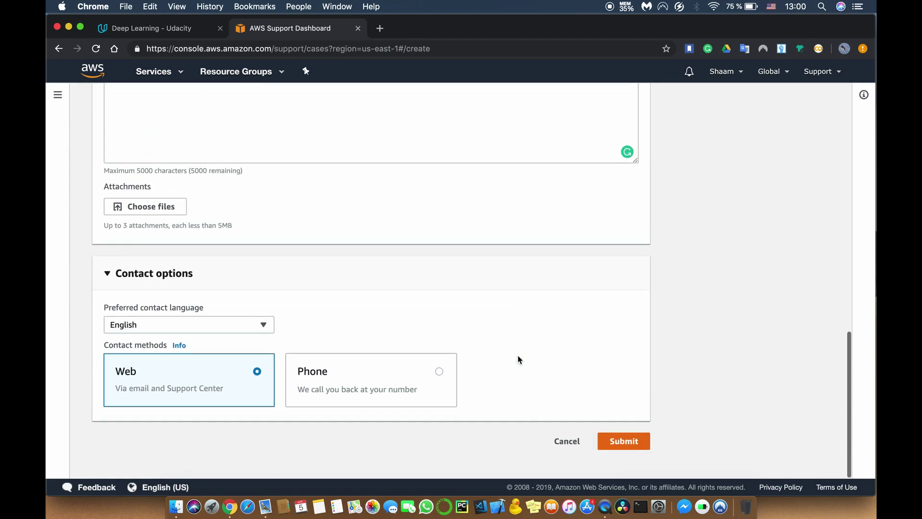
{"action": "left_click", "coordinate": [567, 441]}
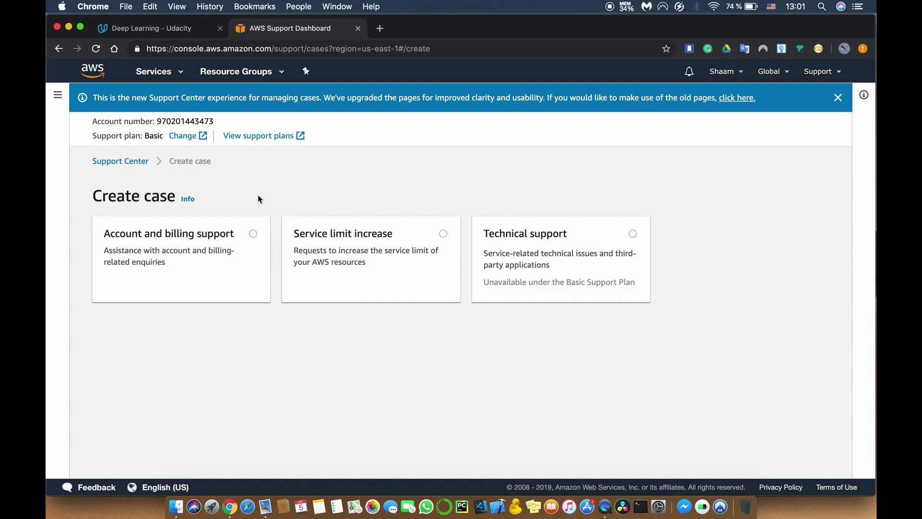
{"action": "left_click", "coordinate": [838, 97]}
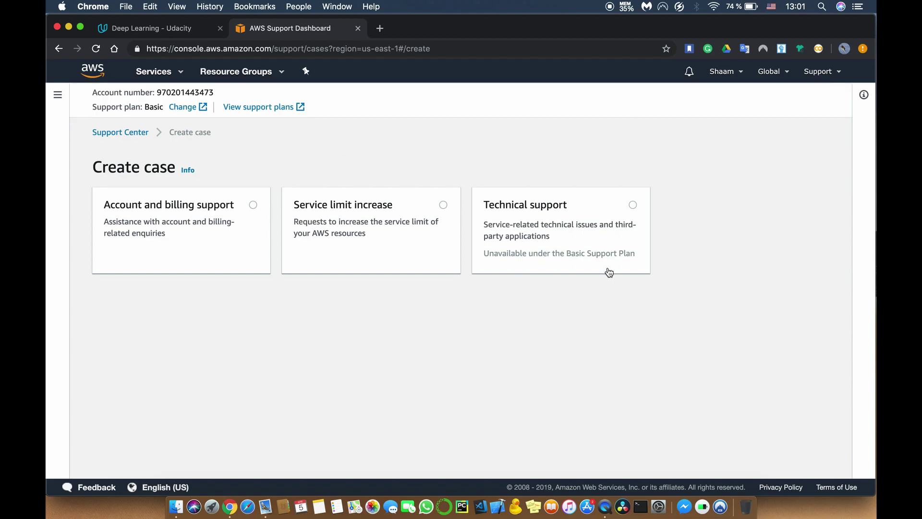